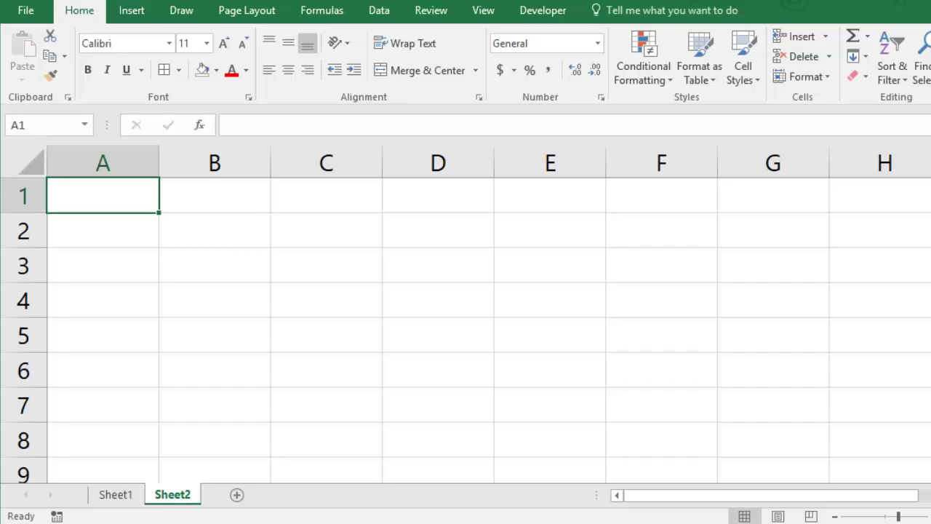
Enter the column headers "Words" in A1 and "Minutes" in B1
text(Wor)
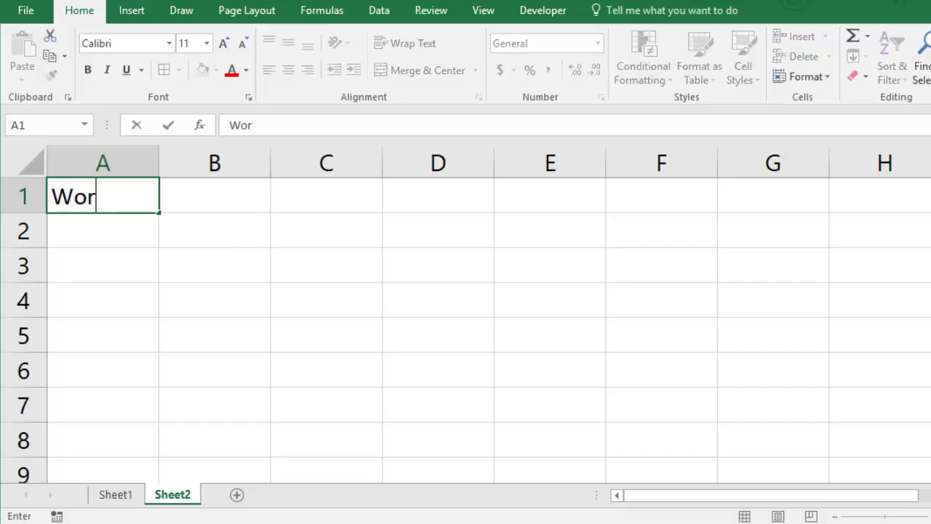
text(ds)
key(Tab)
text(Minutes)
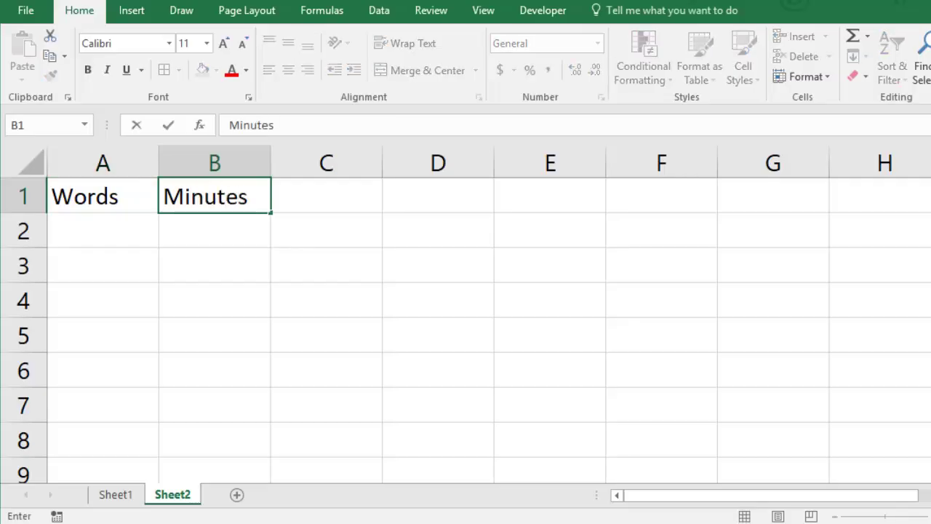
key(Return)
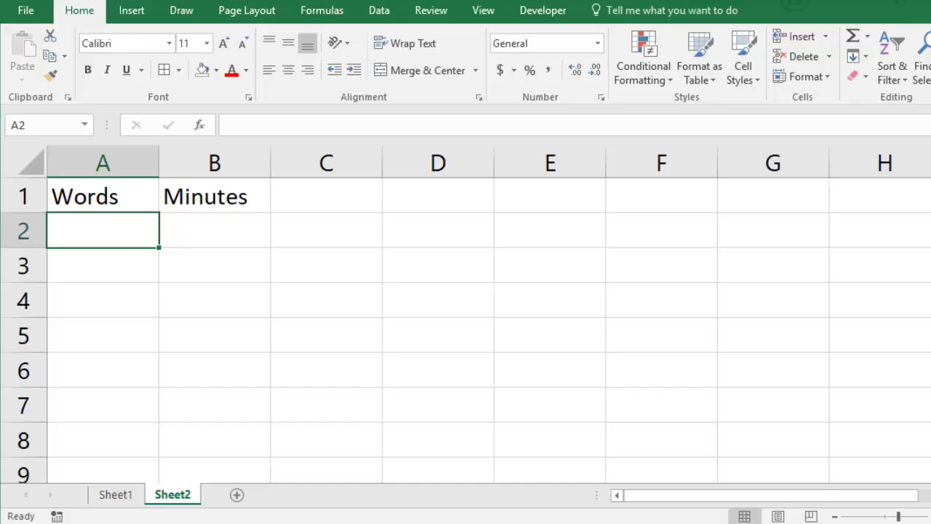
Fill rows 2 to 6 with the Words and Minutes pairs 63 and 1, 94 and 1.5, 115 and 2, 155 and 2.5, 176 and 3
text(63)
key(Tab)
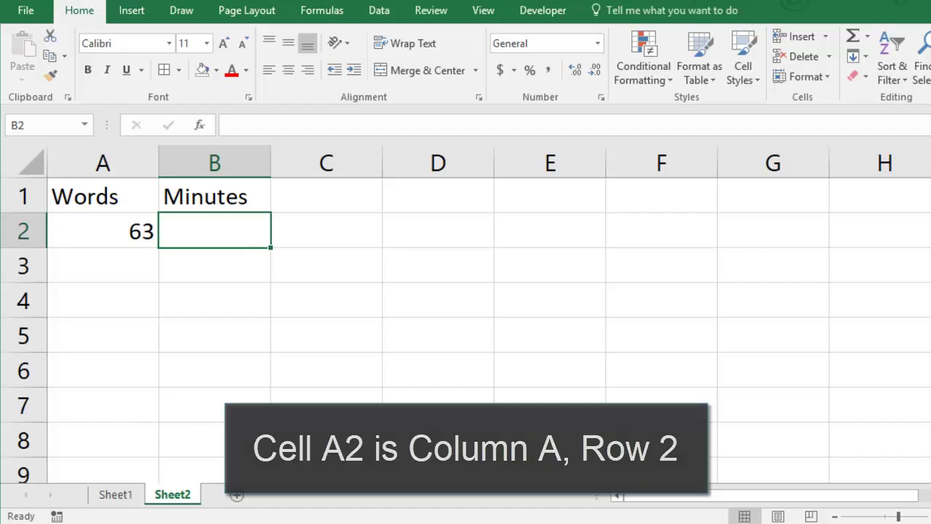
text(1)
key(Return)
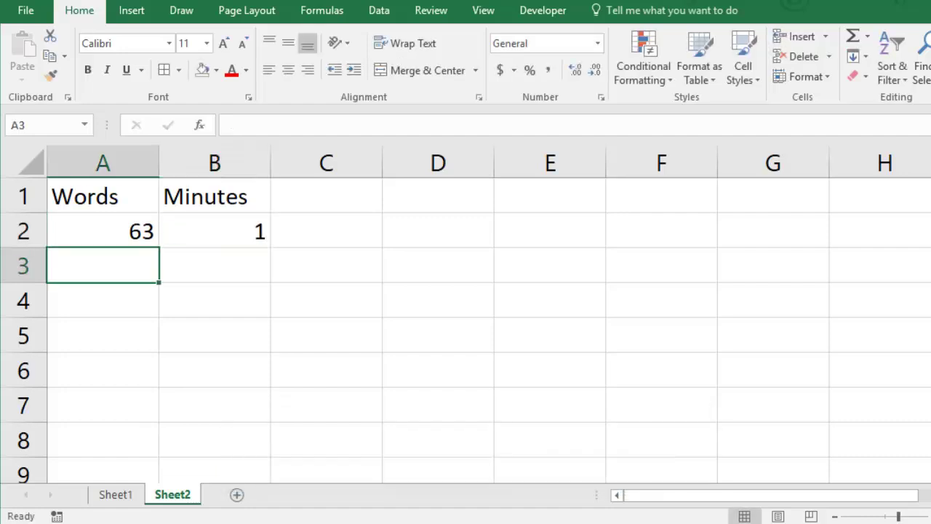
text(94)
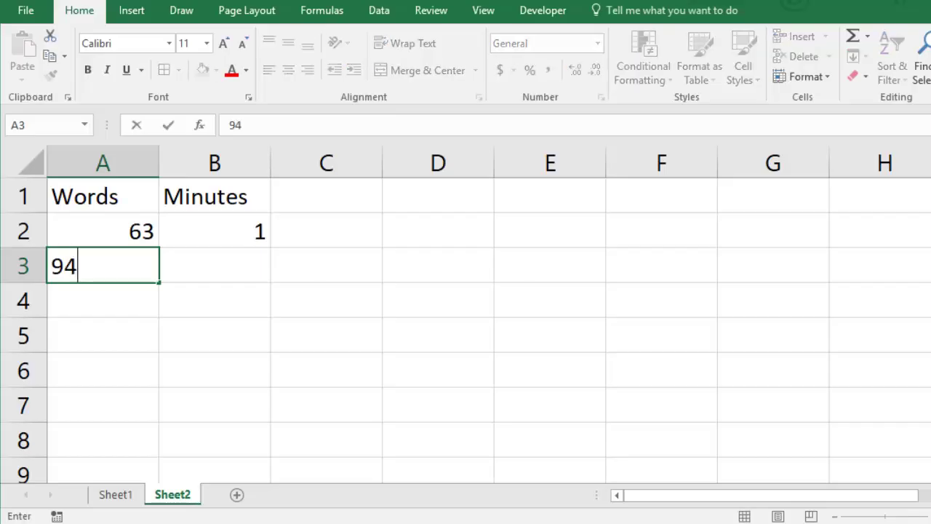
key(Tab)
text(1.5)
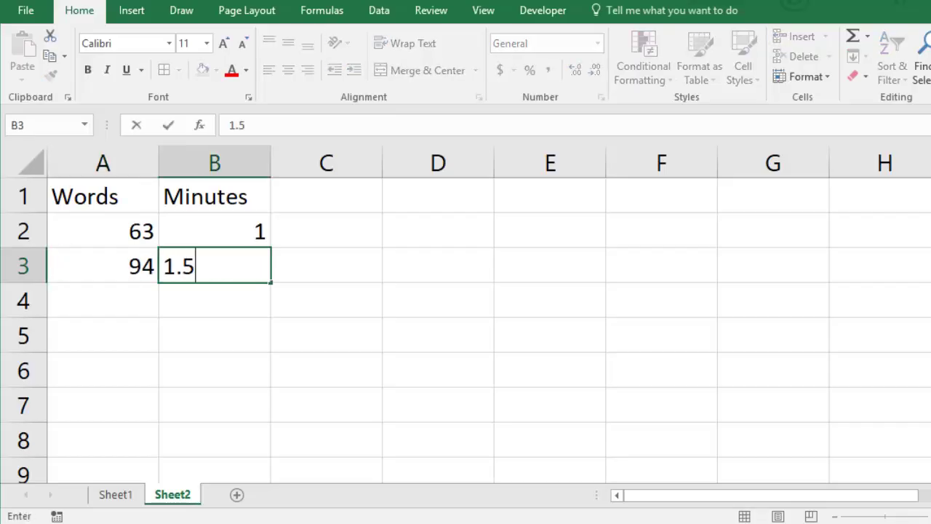
key(Return)
text(115	2 155	2.5 176	3)
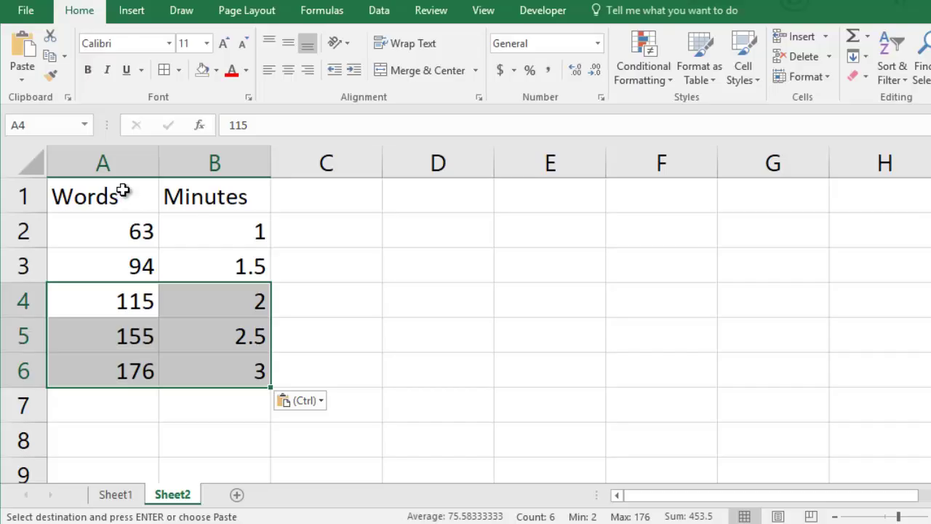
Add the header "Words per minute" in C1 and apply borders to all cells in A1:C6
click(125, 190)
click(301, 196)
text(Words per minute)
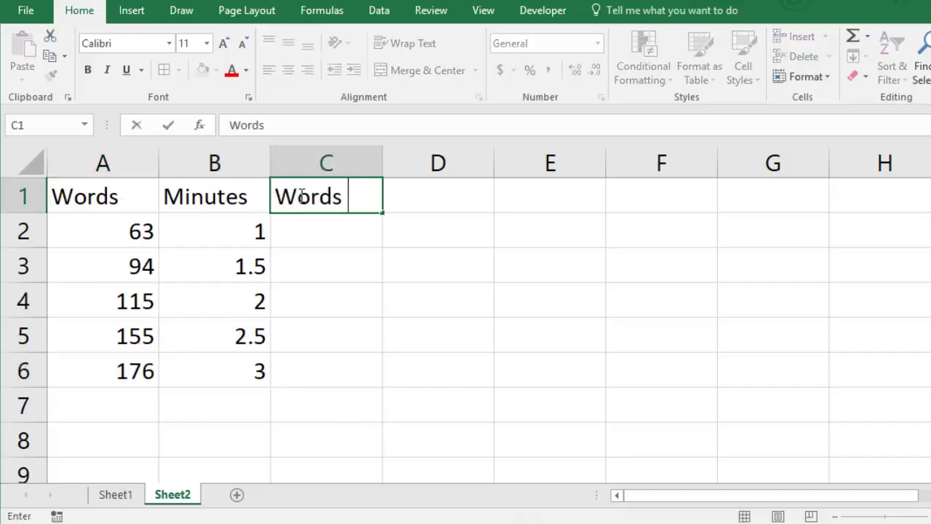
key(Return)
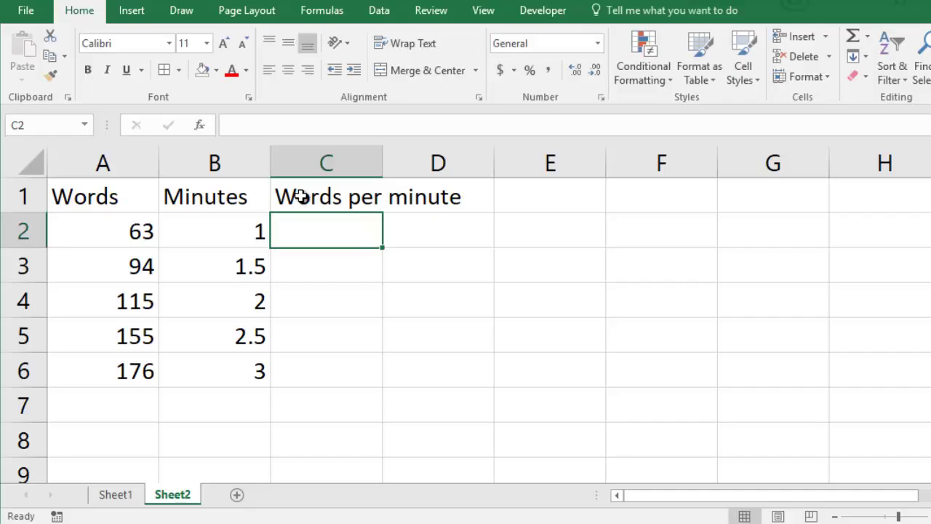
drag(301, 195, 73, 367)
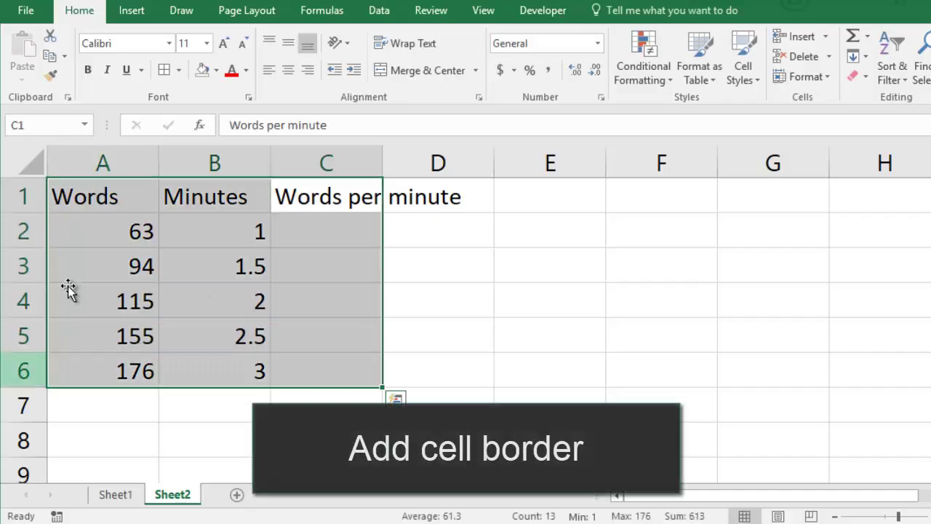
click(165, 70)
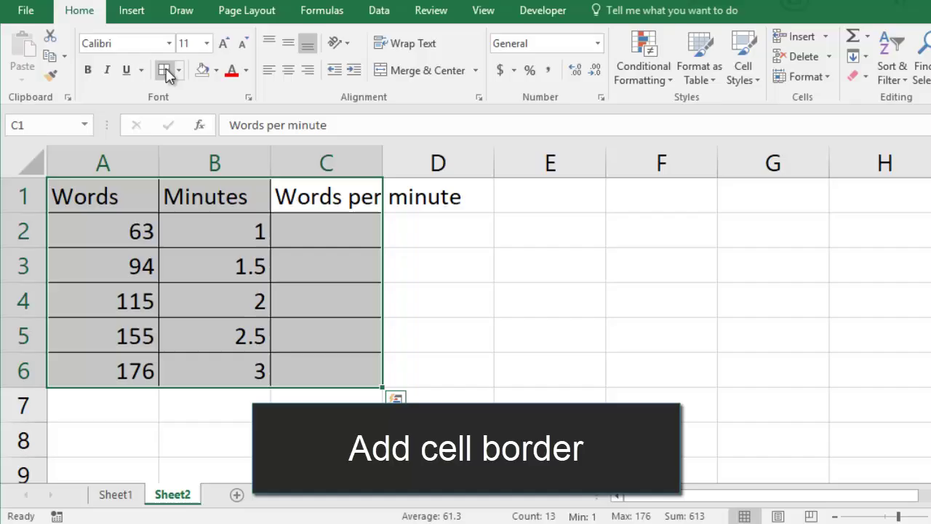
Apply the Heading 3 cell style to the whole header row 1
click(22, 193)
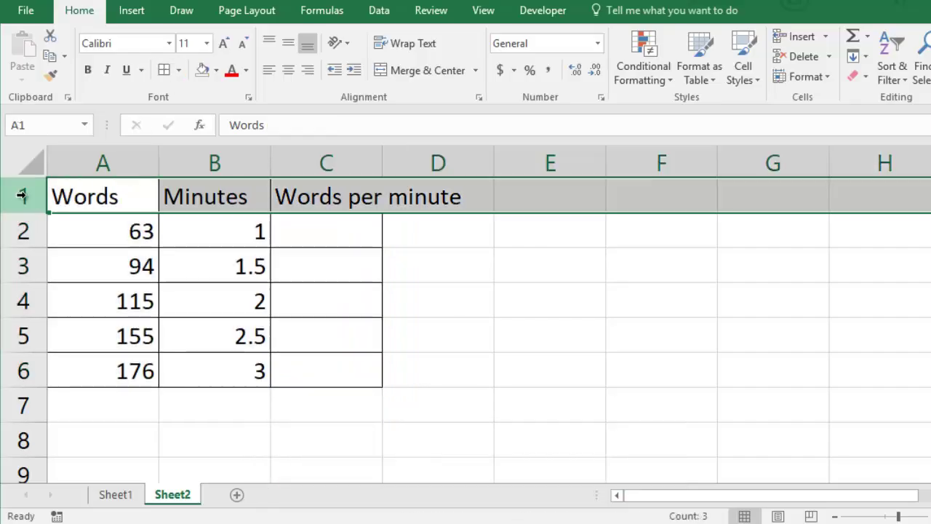
click(89, 71)
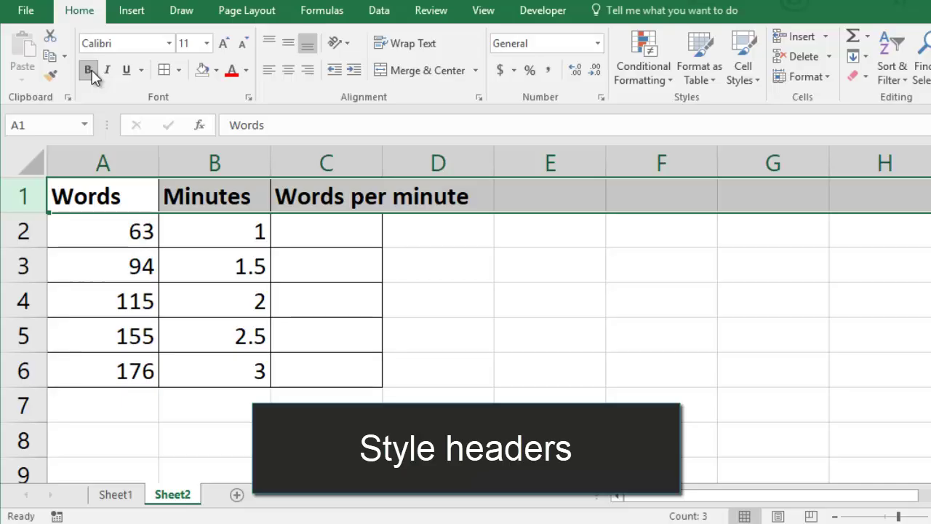
click(90, 73)
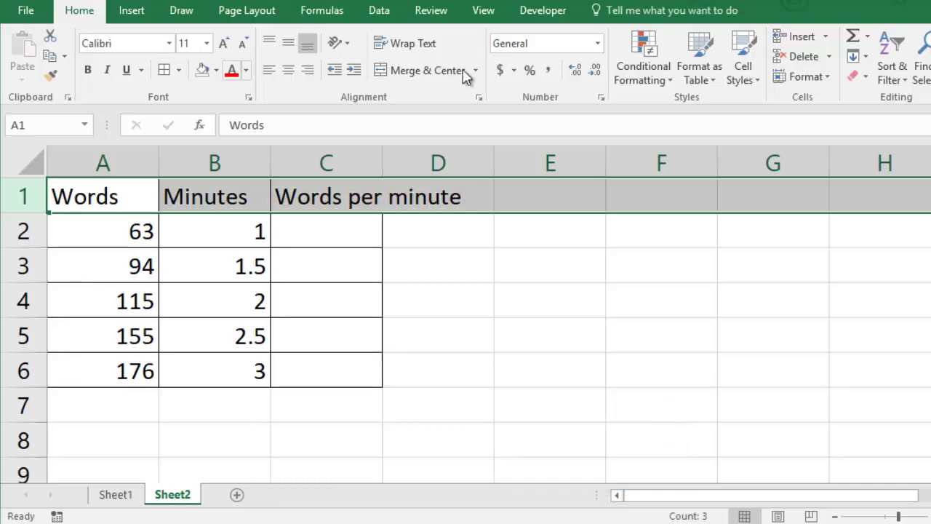
click(743, 67)
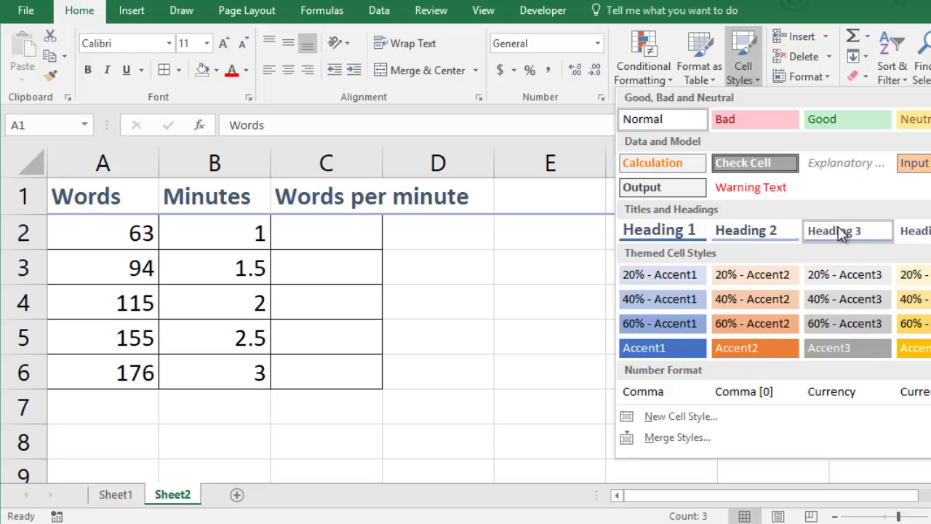
click(841, 233)
Widen column C to fit its "Words per minute" header and center the contents of A1:C6 horizontally
click(370, 206)
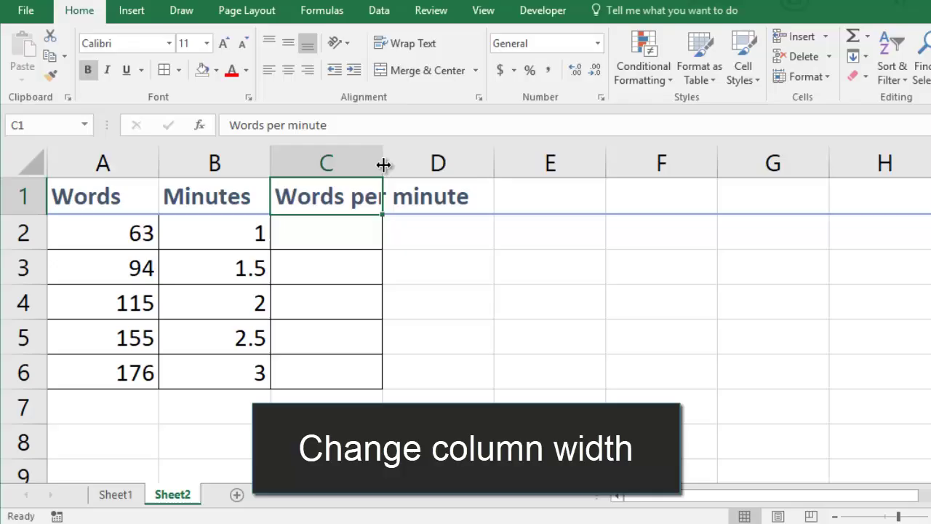
drag(384, 165, 481, 164)
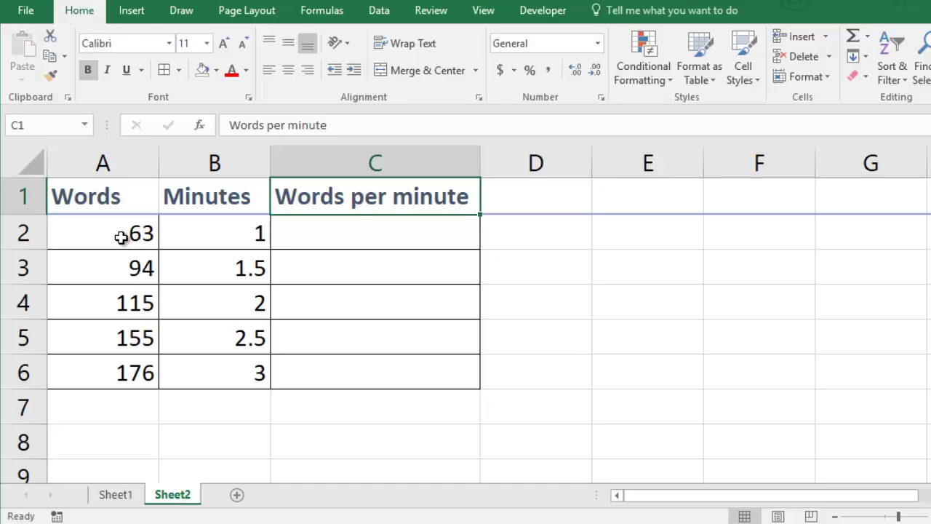
drag(125, 201, 349, 374)
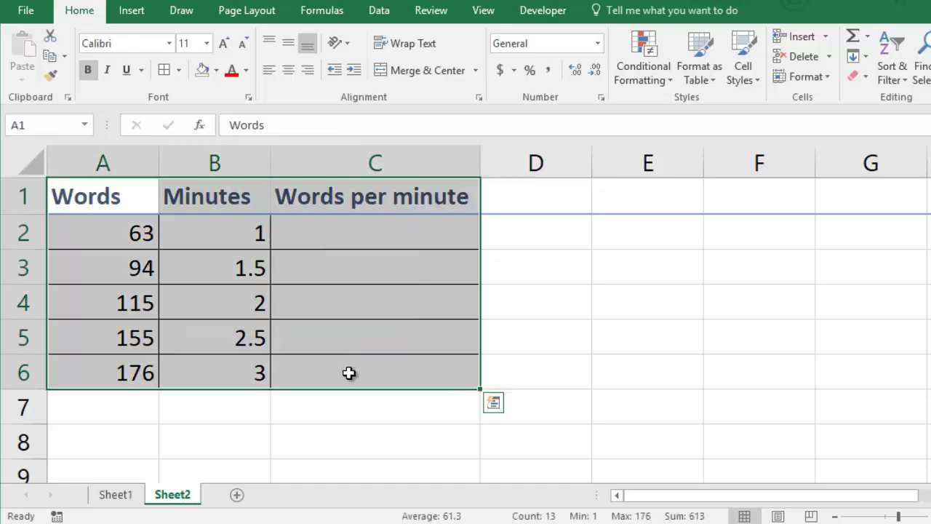
click(271, 72)
click(306, 69)
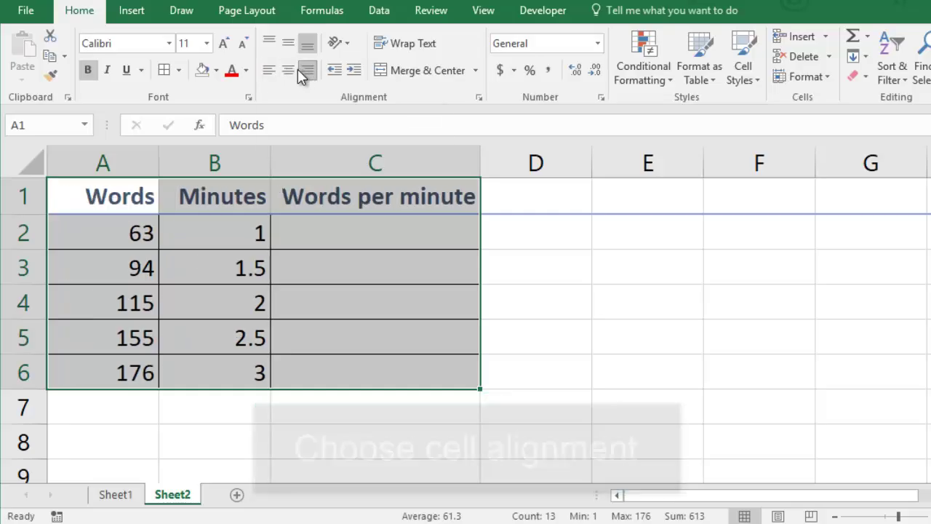
click(287, 71)
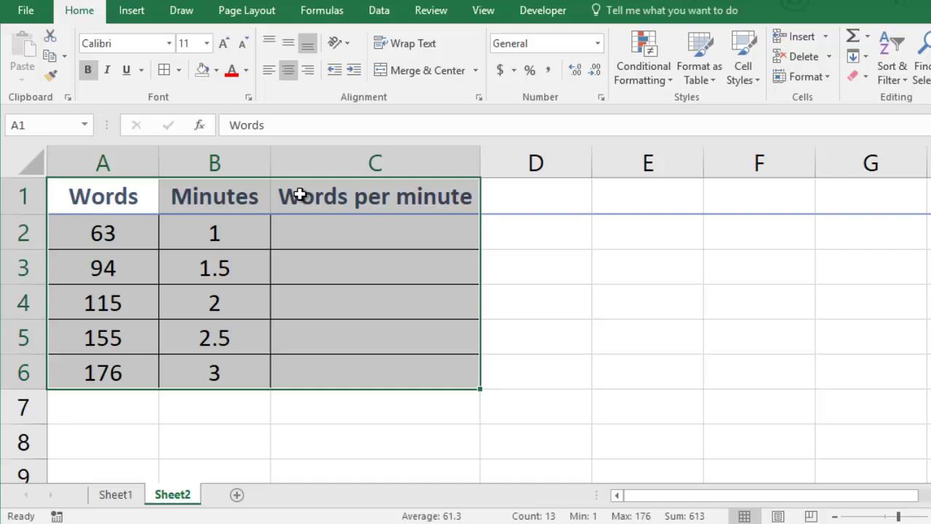
Enter the formula =A2/B2 in C2 to calculate the first row's words per minute
click(302, 230)
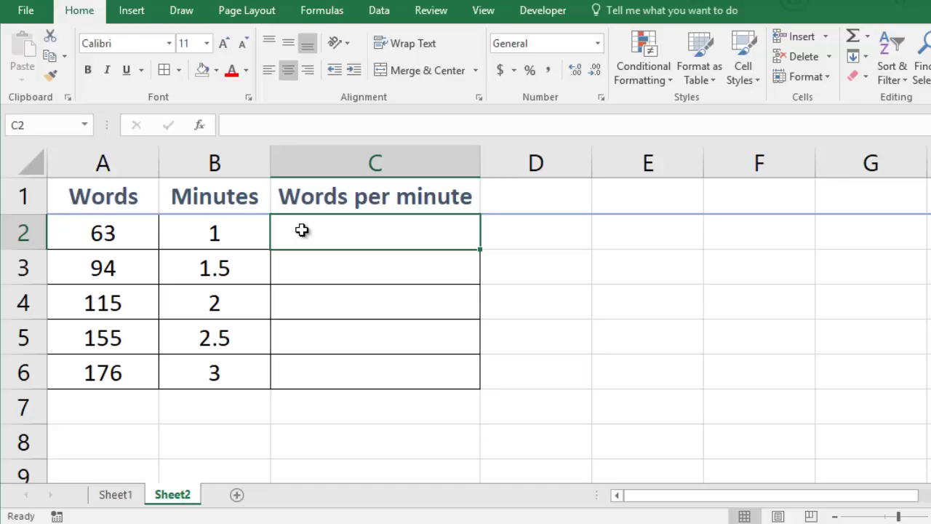
text(=)
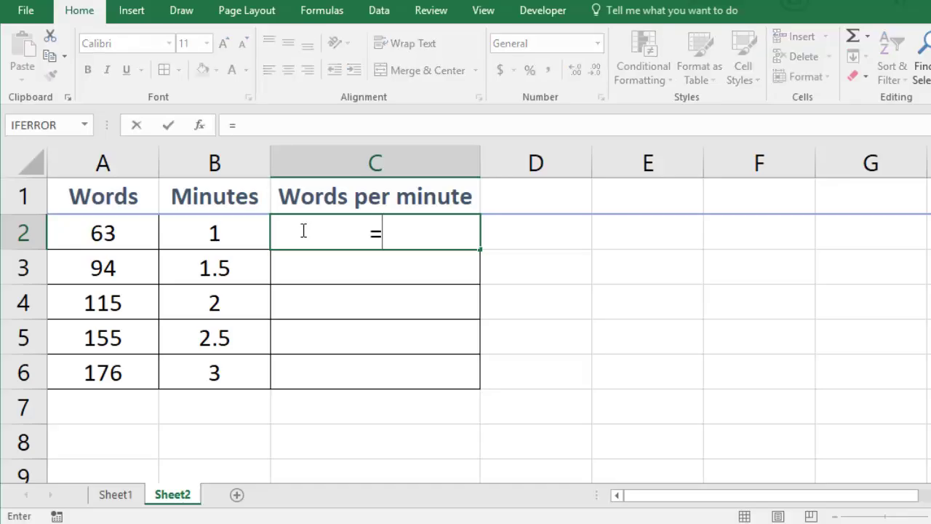
click(83, 229)
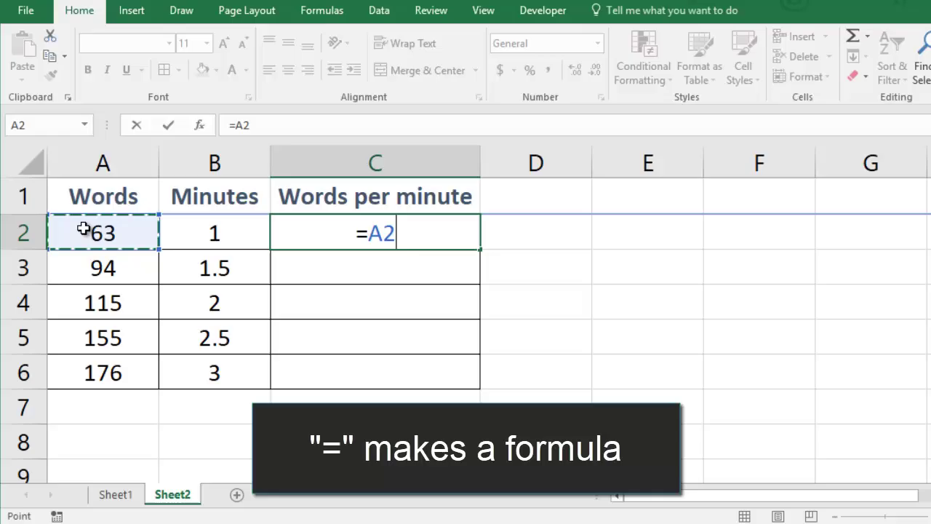
text(/)
click(174, 235)
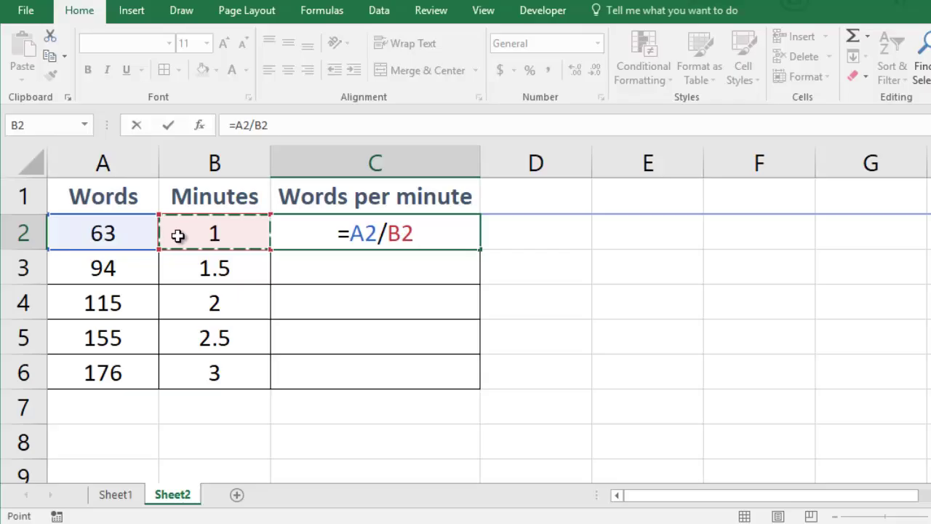
key(Return)
Copy the formula in C2 to cells C3:C6
key(Up)
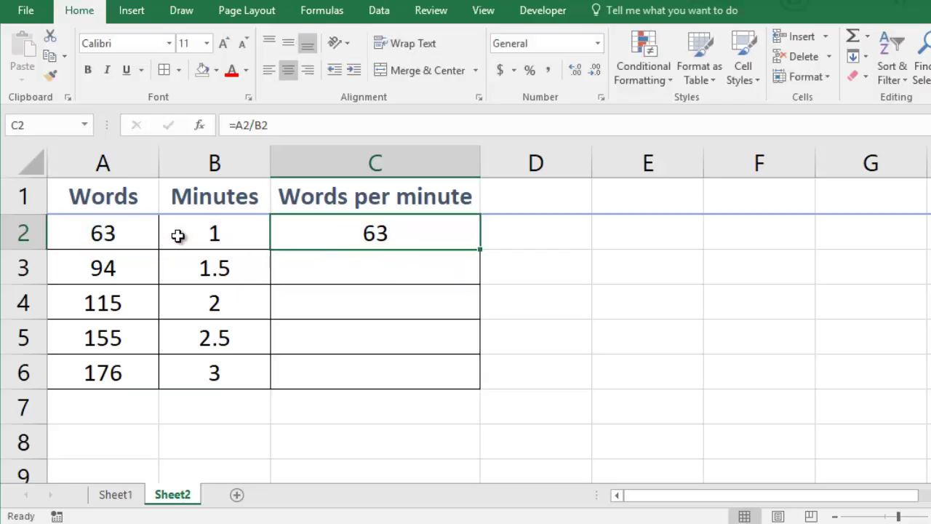
right_click(284, 231)
click(307, 188)
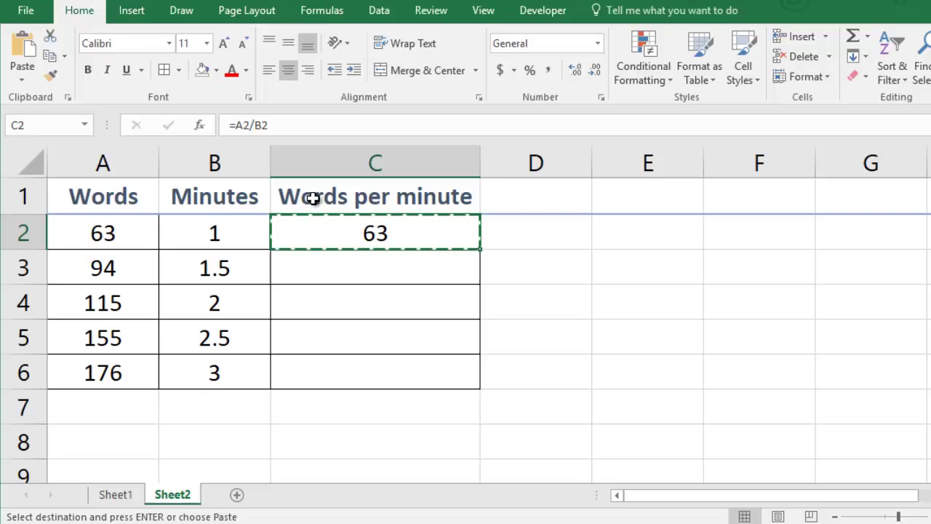
drag(314, 269, 316, 367)
key(ctrl+v)
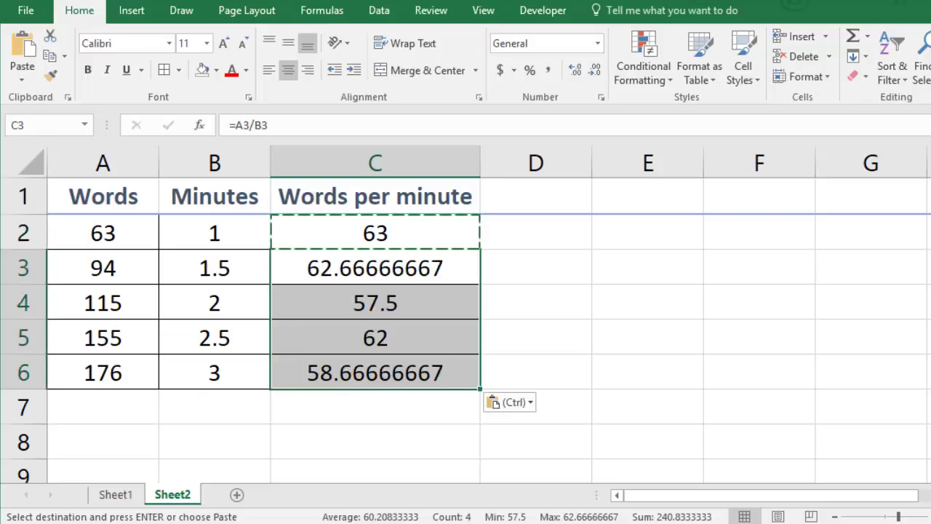
Examine which cells the copied formula in C4 refers to
click(307, 302)
click(289, 128)
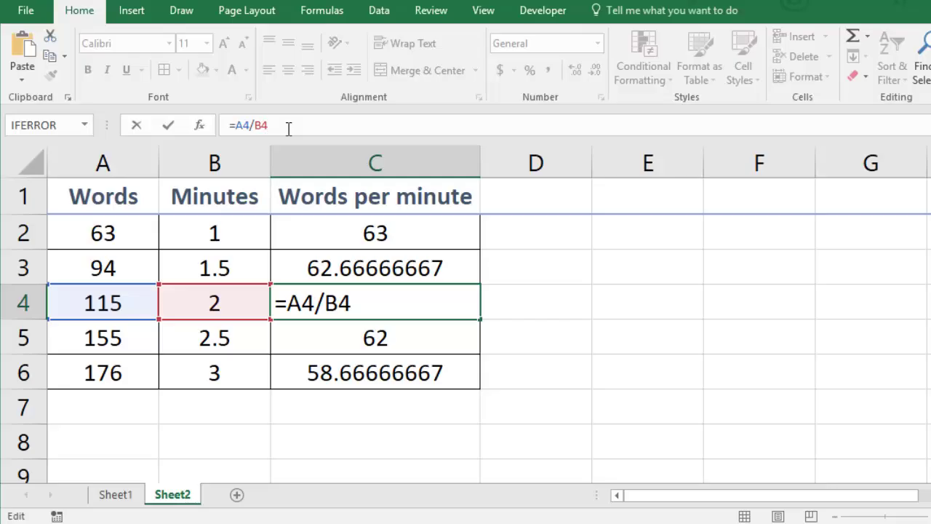
key(Return)
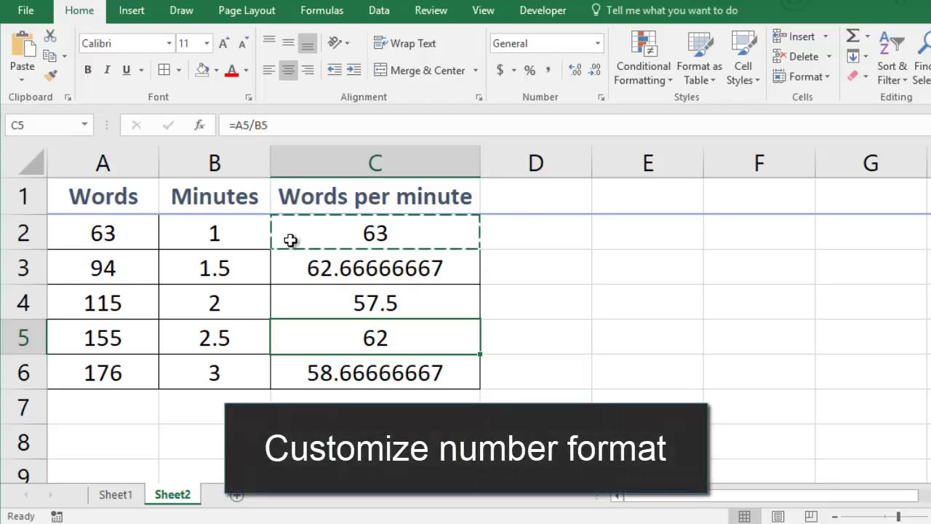
Format C2:C6 as Number with one decimal place and clear the remaining copy selection
drag(290, 240, 289, 368)
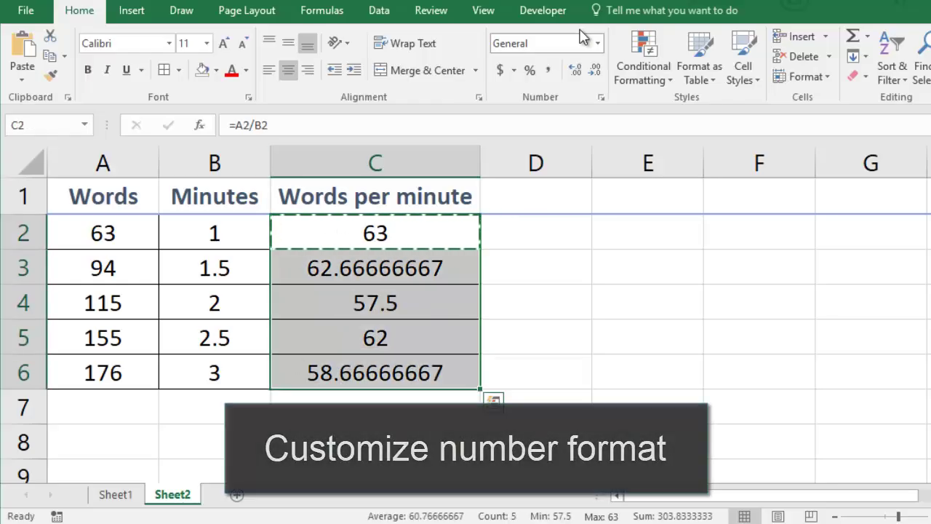
click(597, 43)
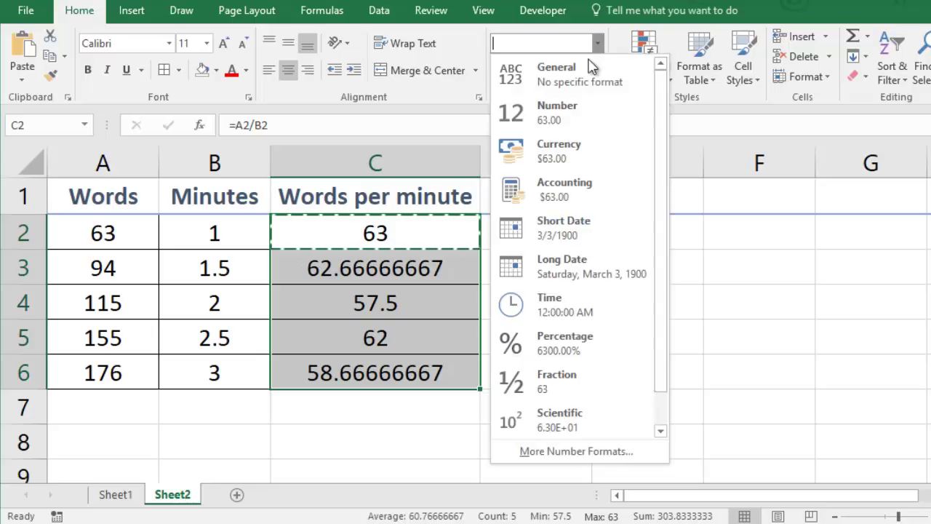
click(565, 113)
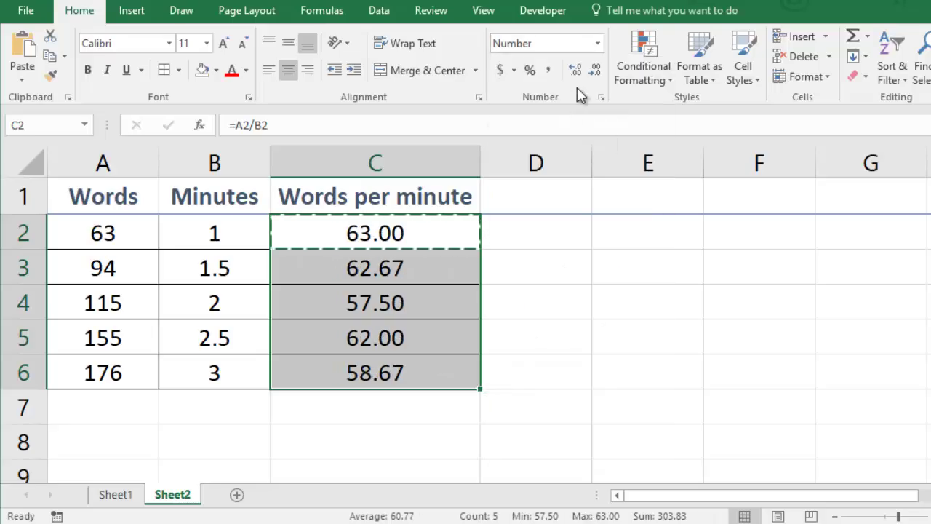
click(596, 72)
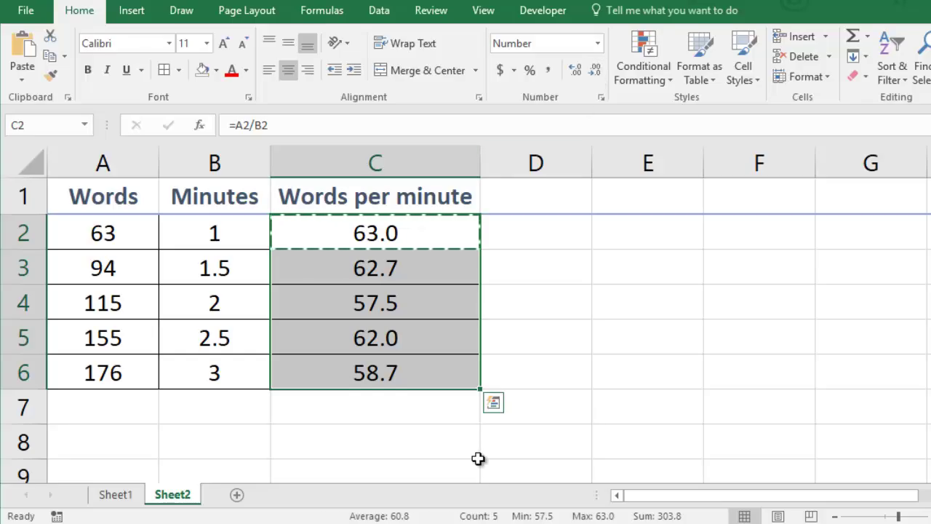
key(Escape)
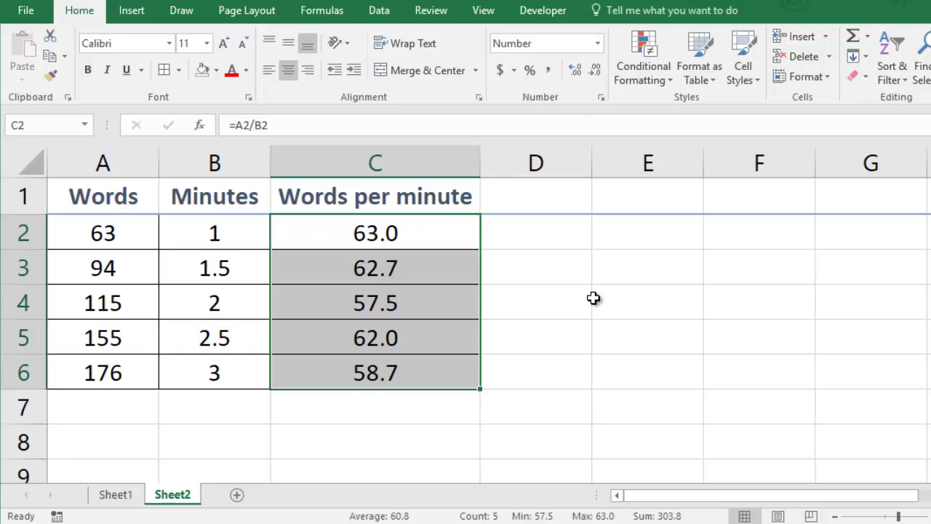
Enter the label "Average" in cell E3
click(615, 273)
text(Average)
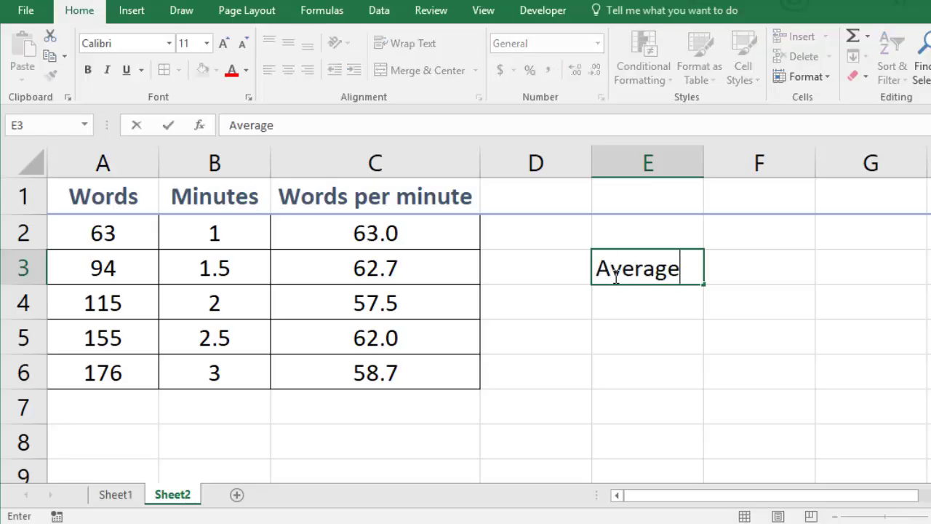
key(Tab)
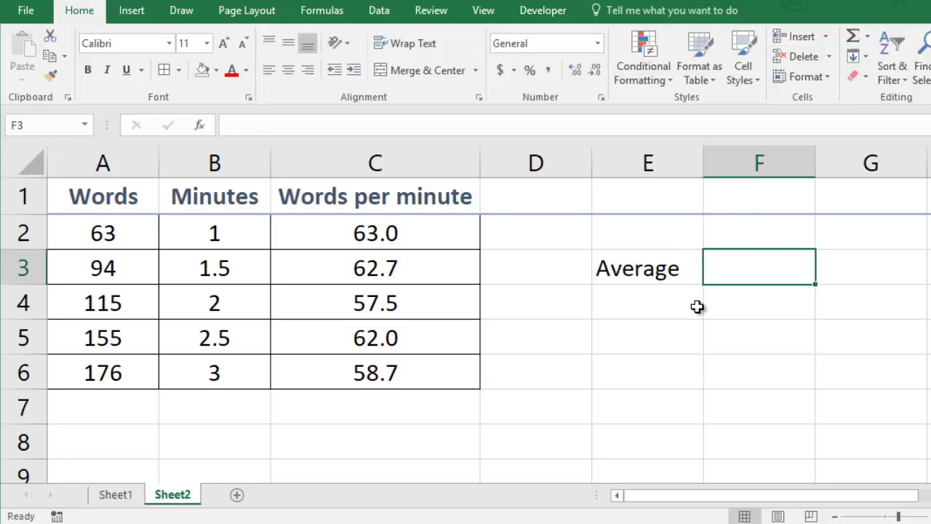
Enter the formula =(C2+C3+C4+C5+C6)/5 in F3 to calculate the average words per minute manually
text(=()
click(416, 231)
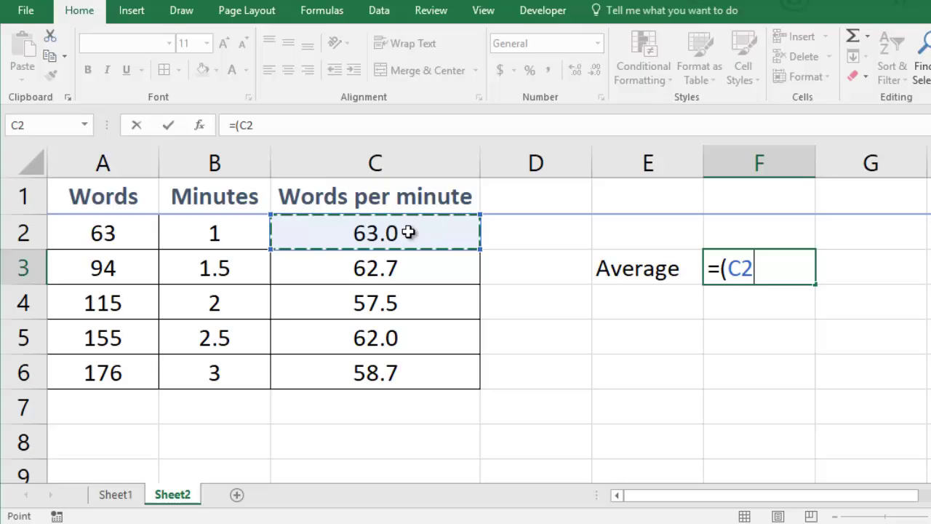
text(+)
click(414, 263)
text(+)
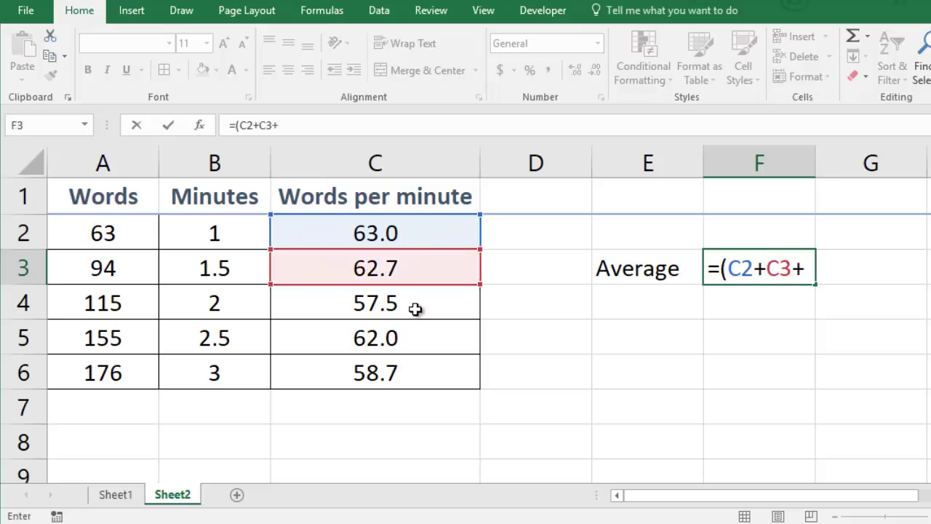
click(416, 308)
text(+)
click(420, 335)
text(+)
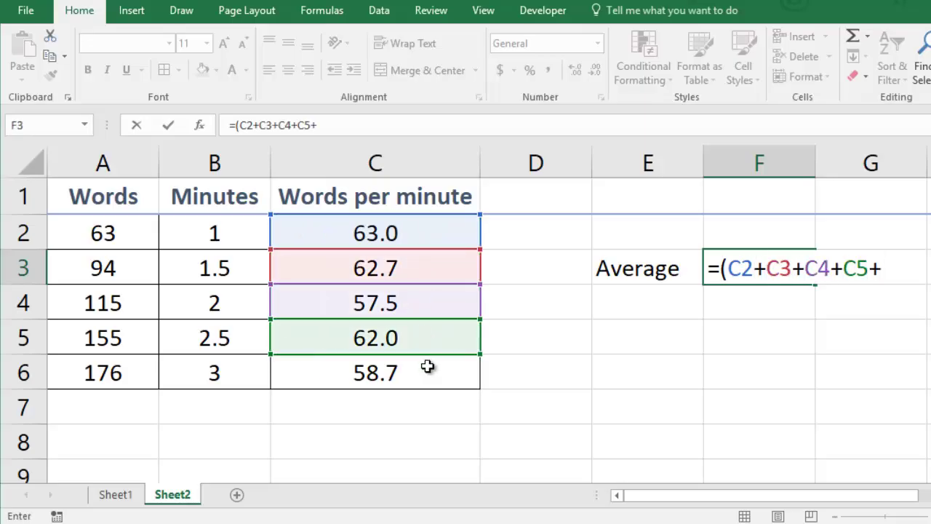
click(426, 366)
text()/)
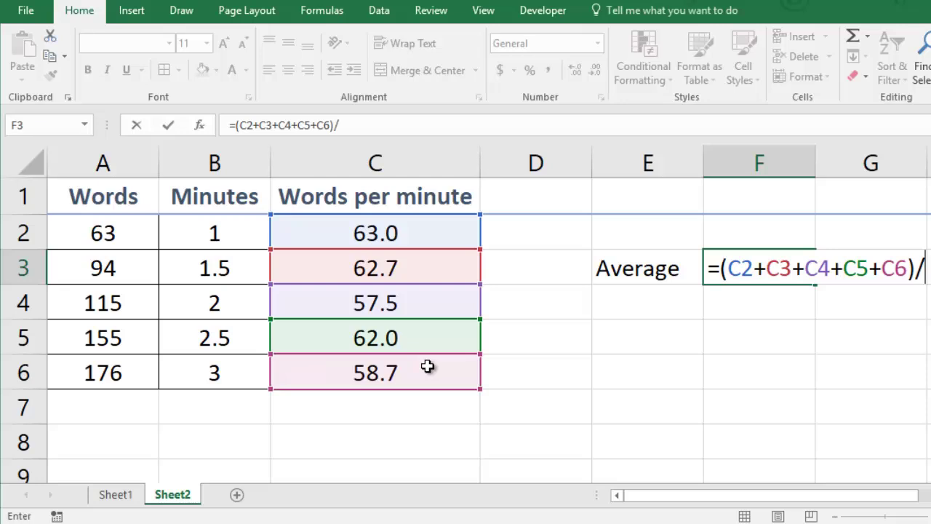
text(5)
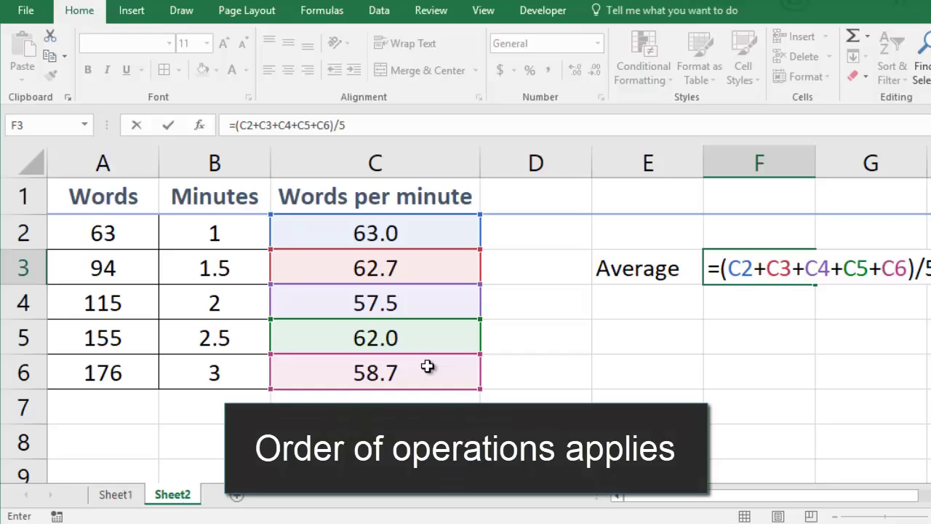
key(Return)
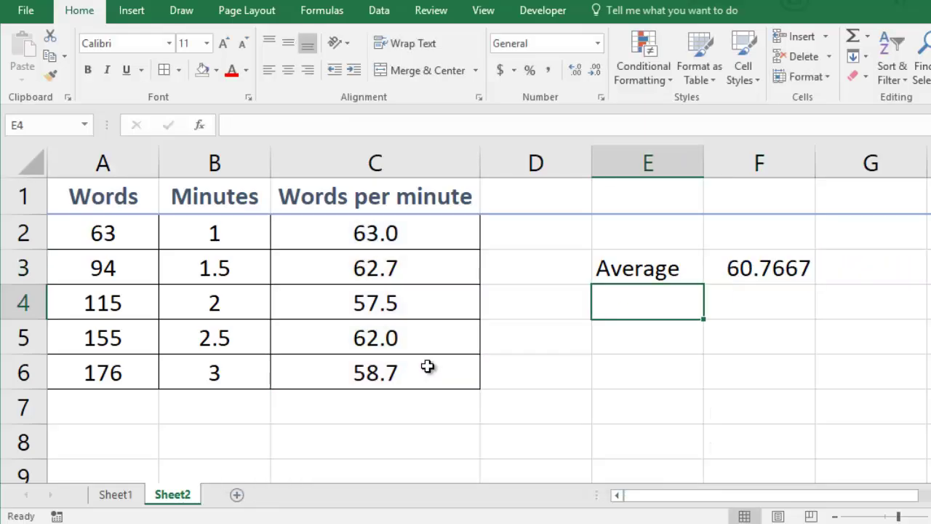
Label E4 "Average" and calculate the average of C2:C6 in F4 with the AVERAGE function
text(Average)
key(Tab)
text(=avera)
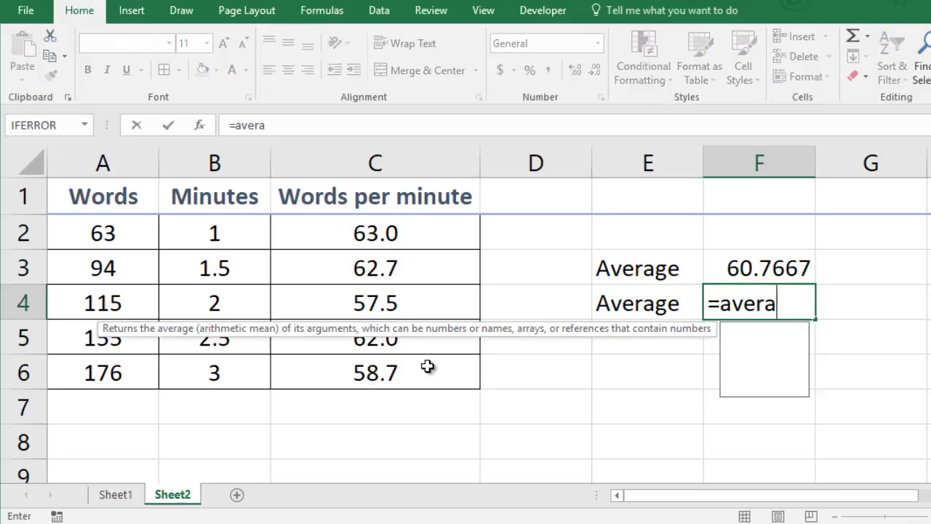
text(ge()
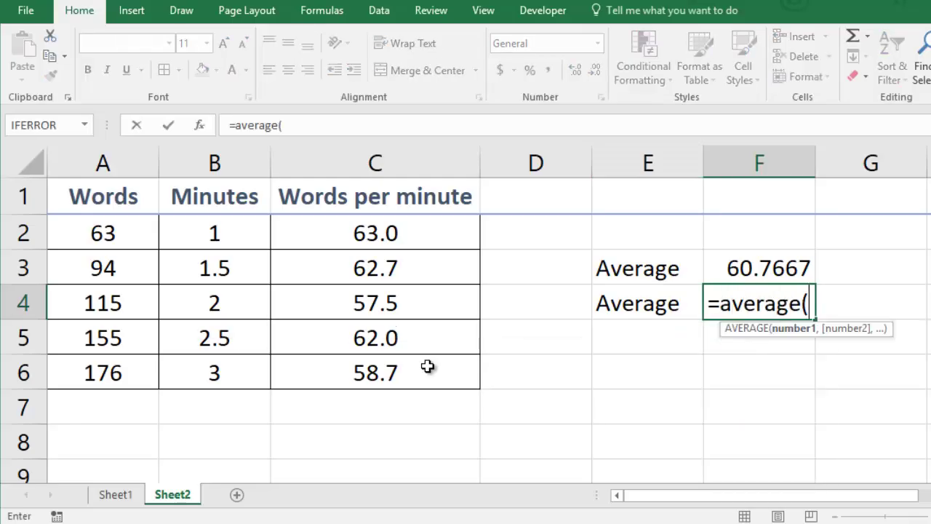
drag(395, 243, 394, 373)
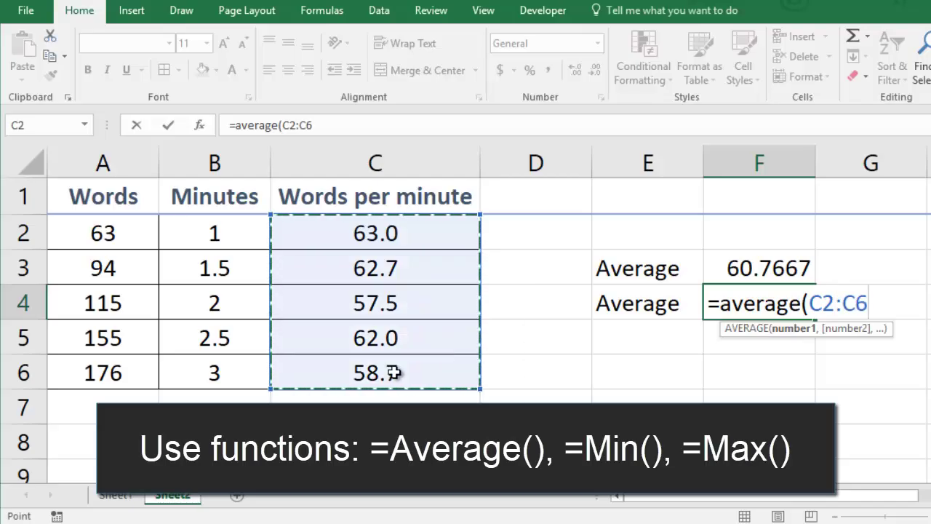
key(Return)
Enter the labels "Minimum" in E5 and "Maximum" in E6
click(597, 338)
text(Minimum)
key(Return)
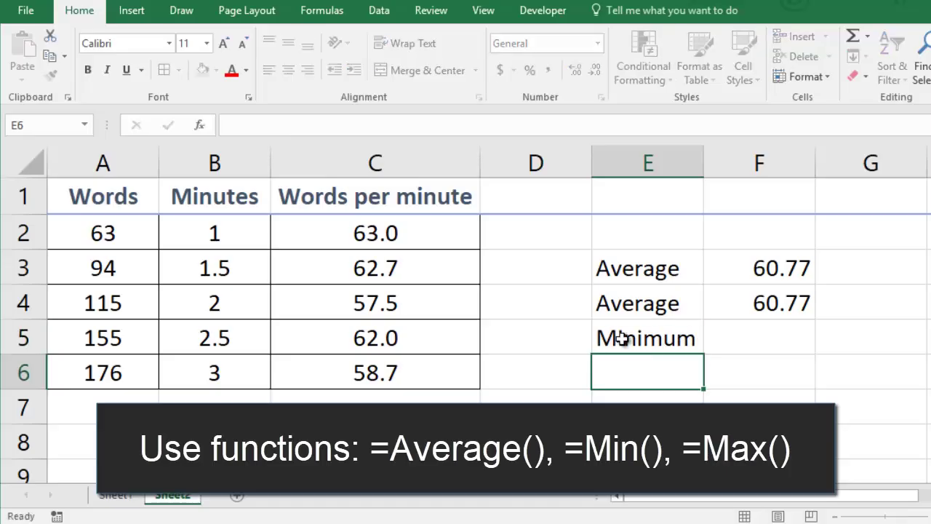
text(Maximum)
key(Up)
Enter the formula =MIN(C2:C6) in F5 to find the lowest words per minute
key(Right)
text(=min)
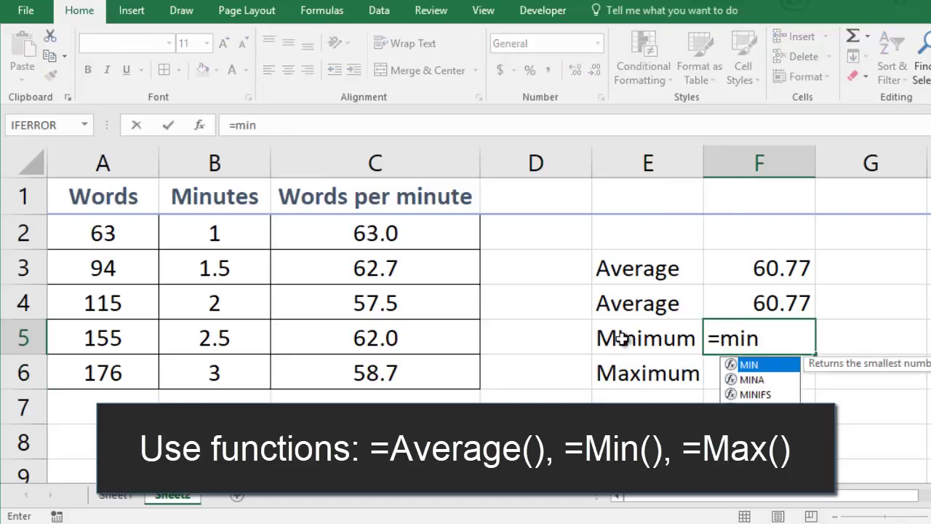
key(Tab)
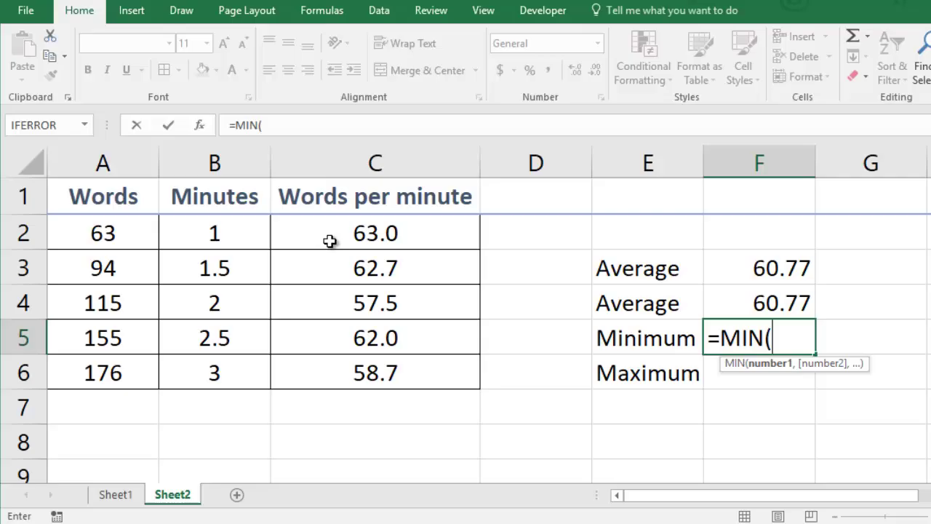
click(327, 237)
drag(325, 296, 327, 363)
text())
key(Return)
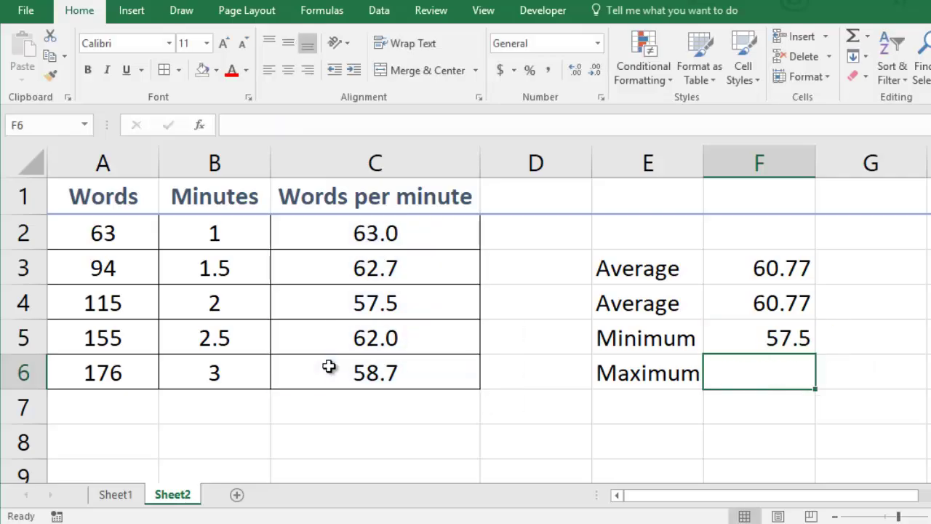
Enter the formula =MAX(C2:C6) in F6 to find the highest words per minute
text(=max()
drag(307, 237, 317, 371)
text())
key(Return)
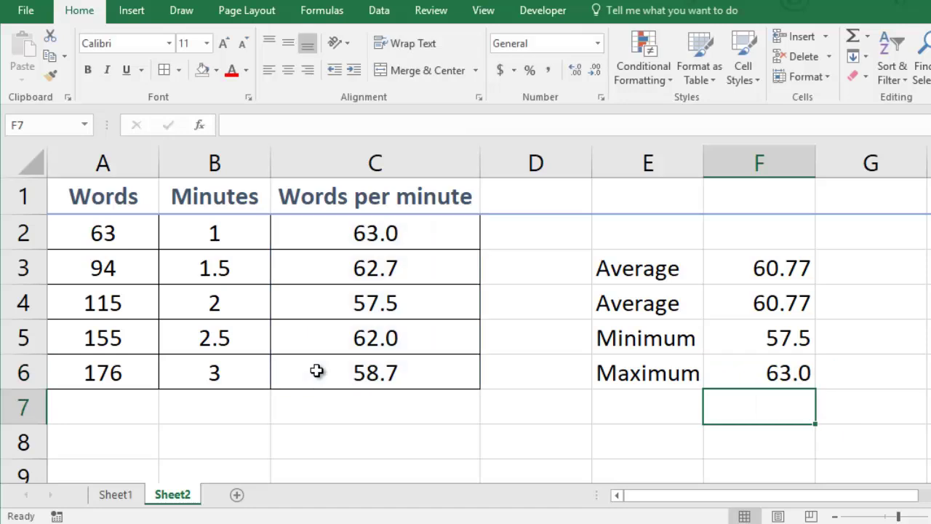